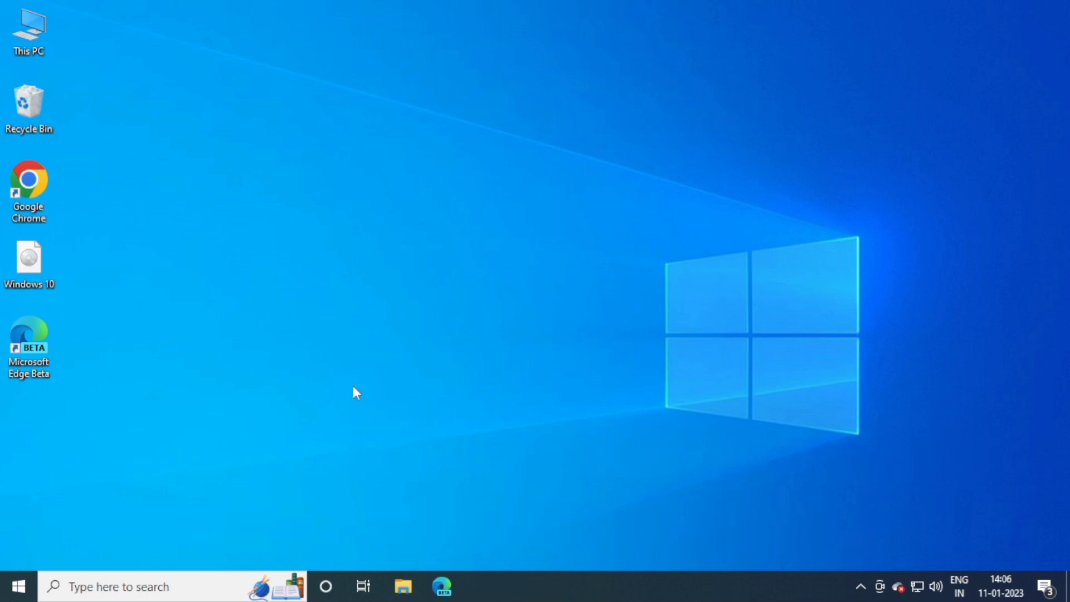
- Launch Chrome and search Google for 'quick heal total security download'
{"action": "right_click", "coordinate": [17, 197]}
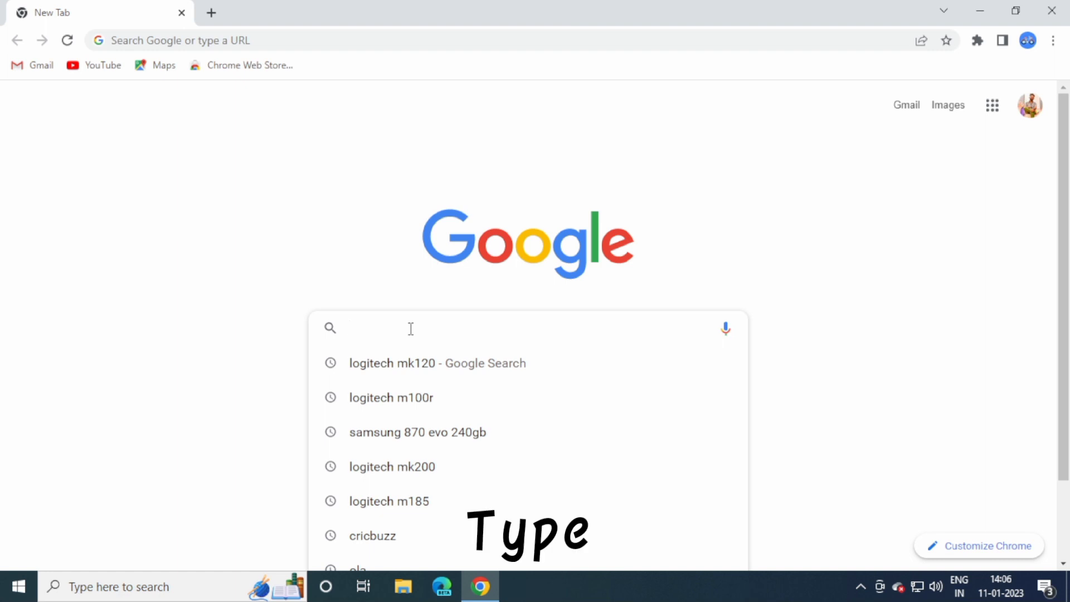
{"action": "type", "text": "quick heal "}
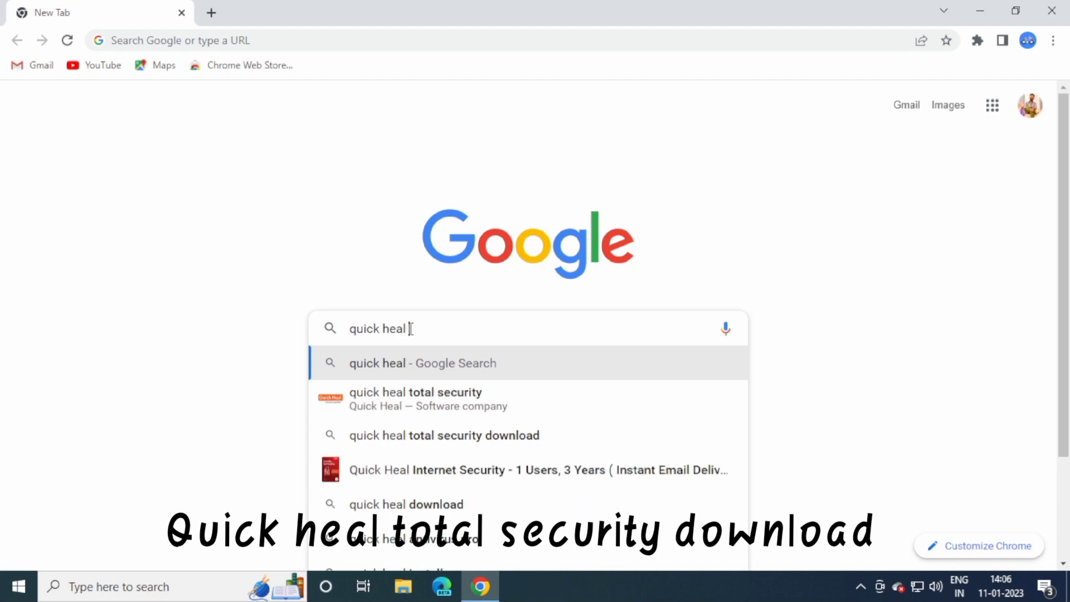
{"action": "type", "text": "total security d"}
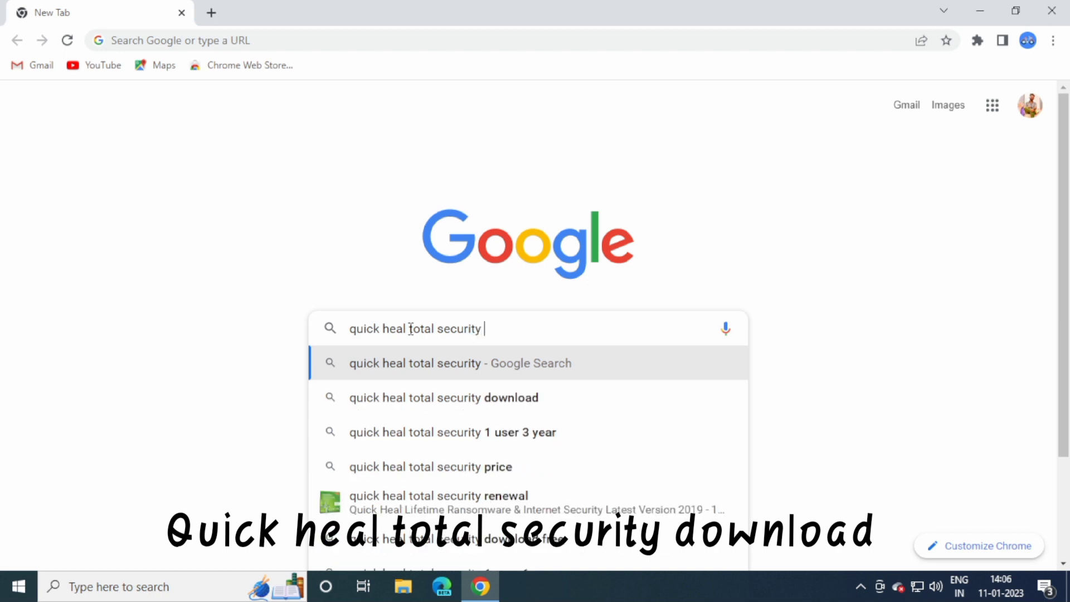
{"action": "type", "text": "ownload"}
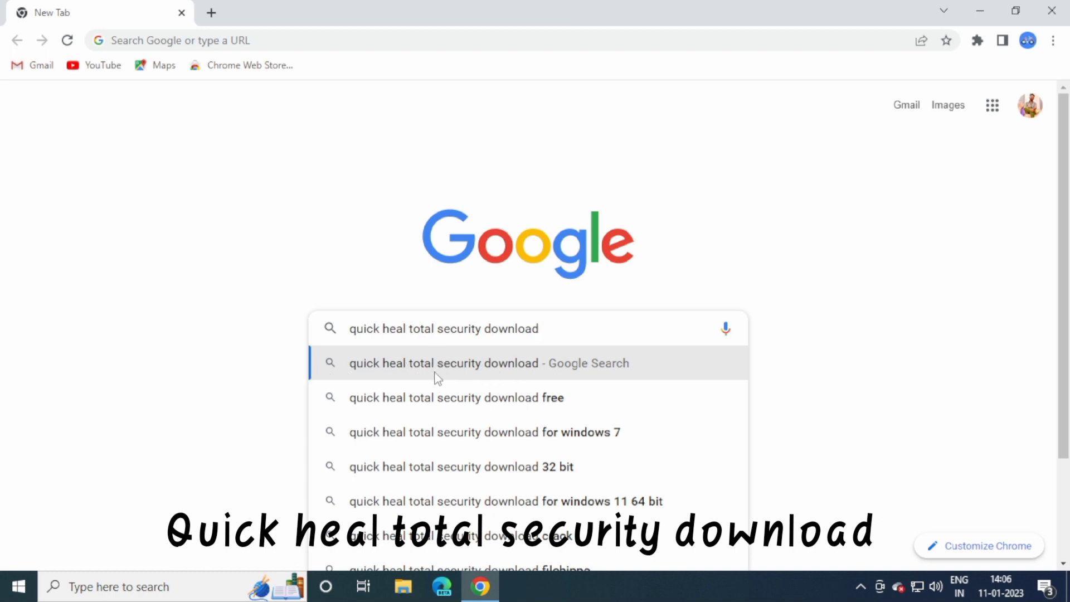
{"action": "left_click", "coordinate": [414, 366]}
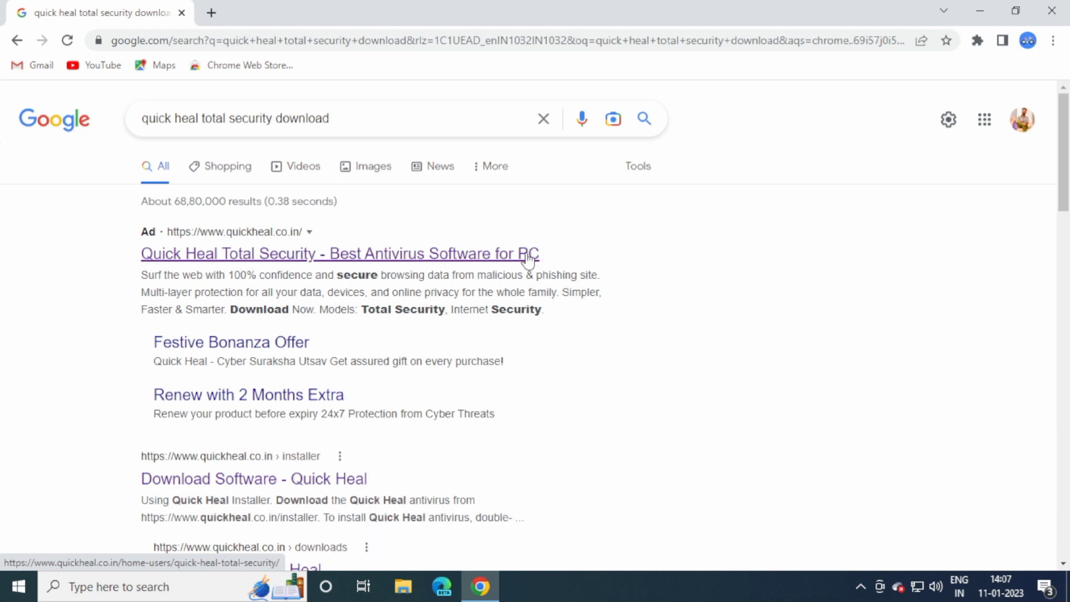
- Follow the Quick Heal Total Security ad result to quickheal.co.in's Downloads page
{"action": "left_click", "coordinate": [519, 260]}
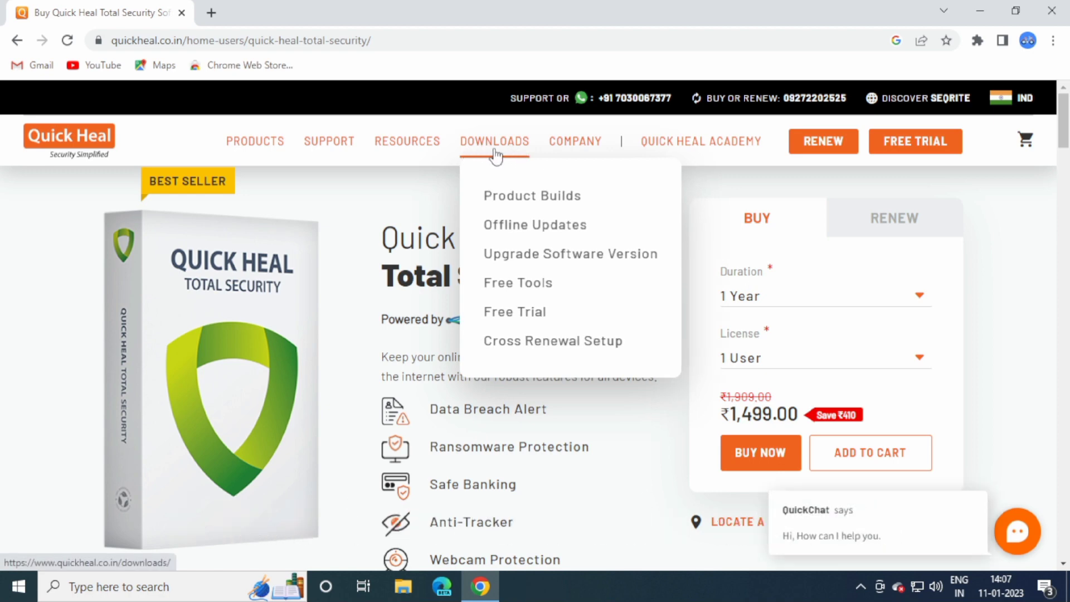
{"action": "mouse_move", "coordinate": [494, 140]}
{"action": "left_click", "coordinate": [495, 156]}
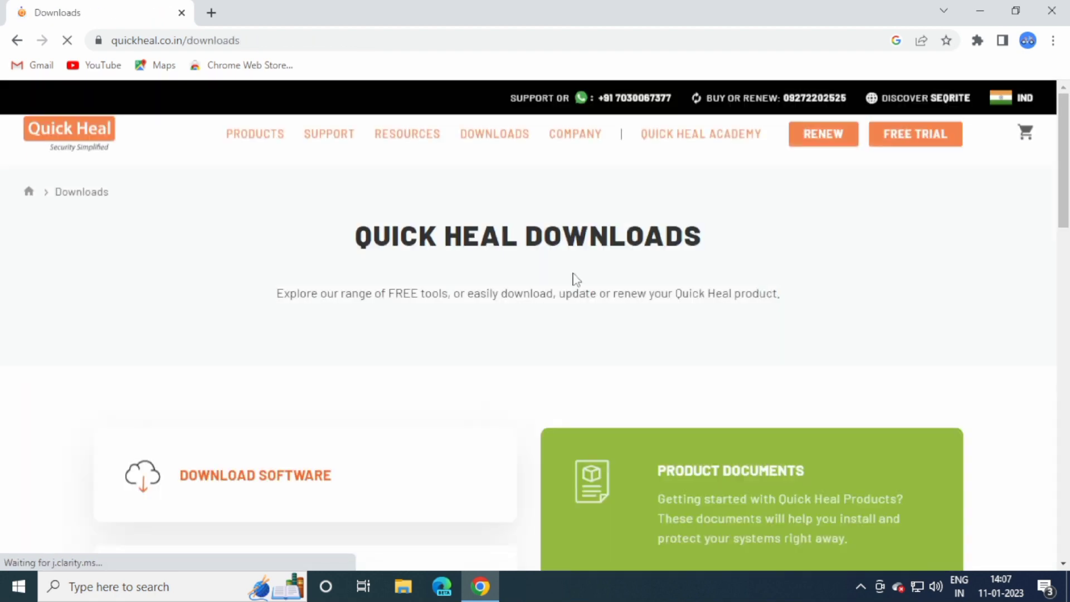
{"action": "scroll", "coordinate": [628, 287], "scroll_direction": "down", "scroll_amount": 1}
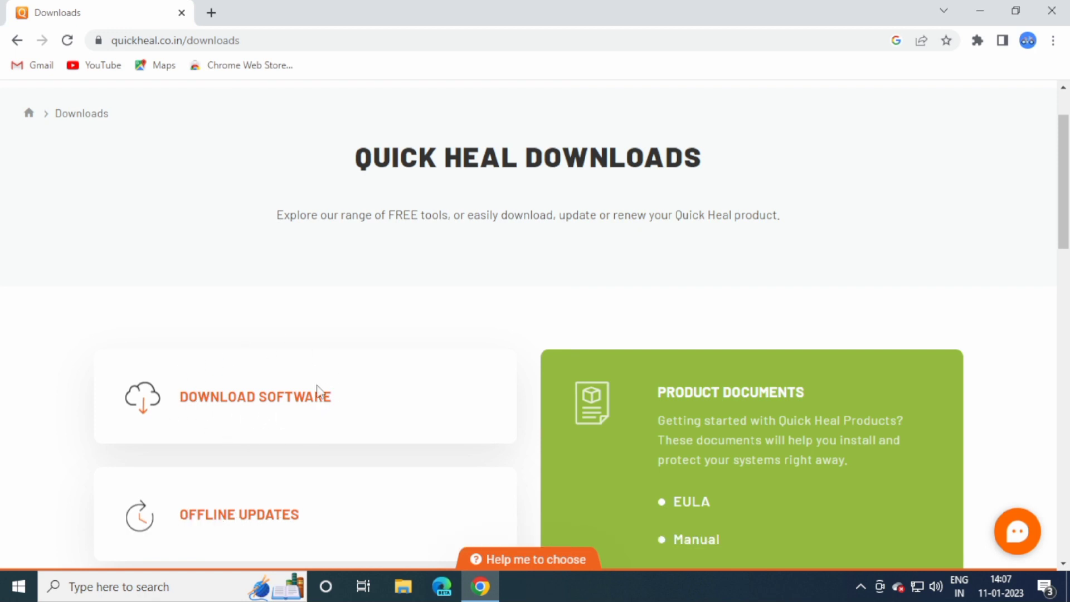
- Bring up the Product List row showing Quick Heal Total Security's DOWNLOAD button
{"action": "left_click", "coordinate": [285, 406]}
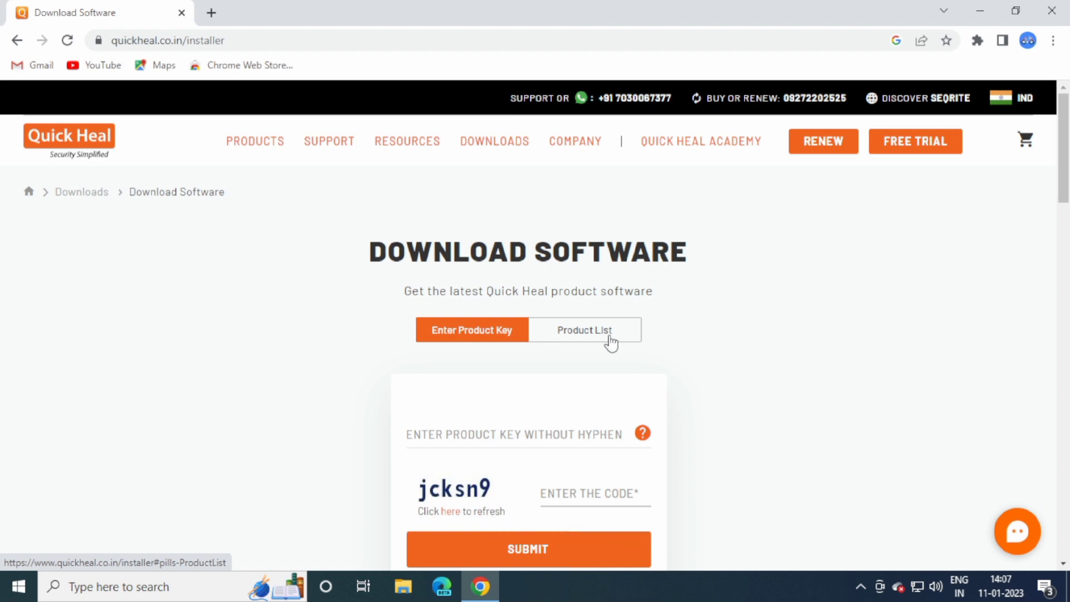
{"action": "left_click", "coordinate": [600, 342]}
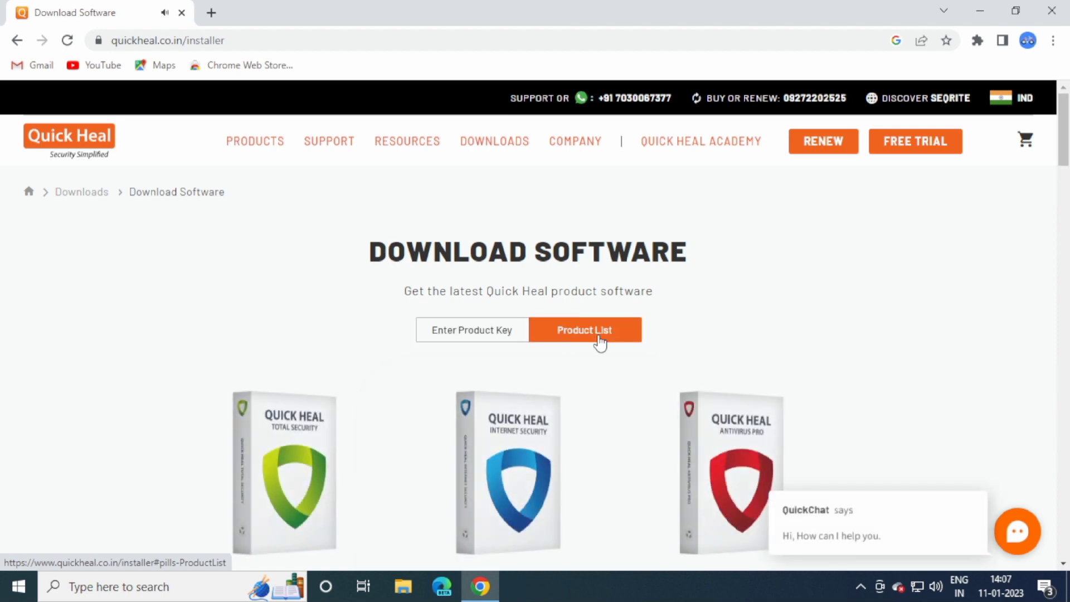
{"action": "scroll", "coordinate": [599, 343], "scroll_direction": "down", "scroll_amount": 2}
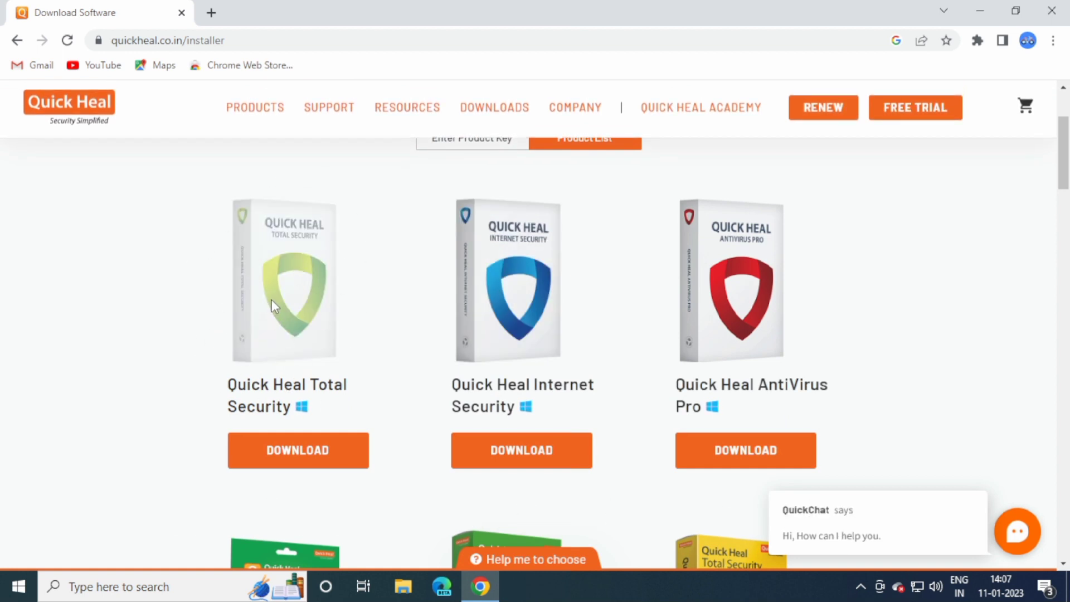
{"action": "scroll", "coordinate": [270, 300], "scroll_direction": "down", "scroll_amount": 1}
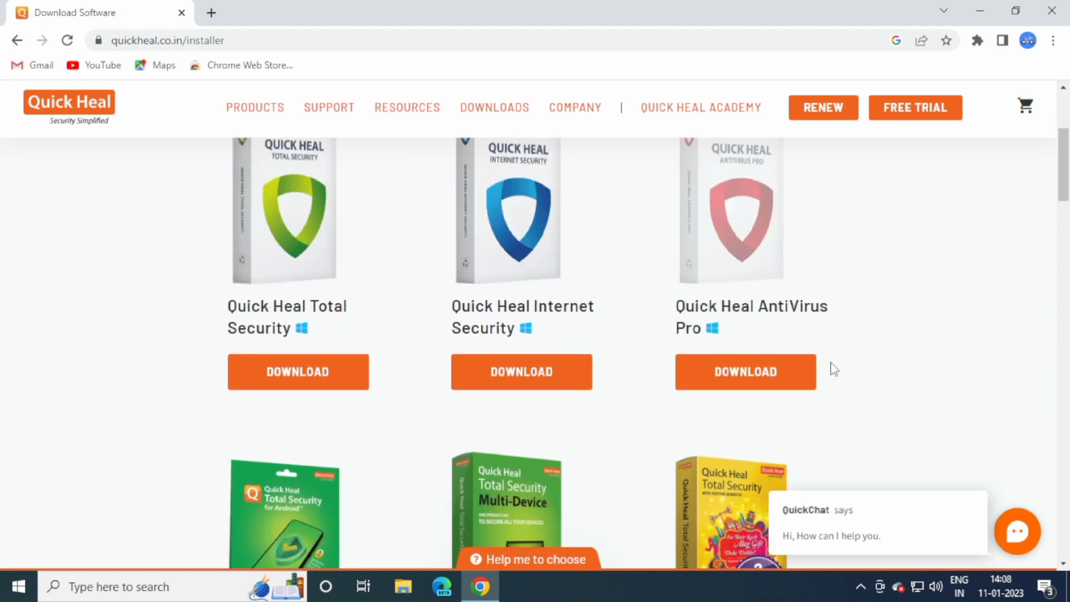
{"action": "scroll", "coordinate": [675, 446], "scroll_direction": "down", "scroll_amount": 2}
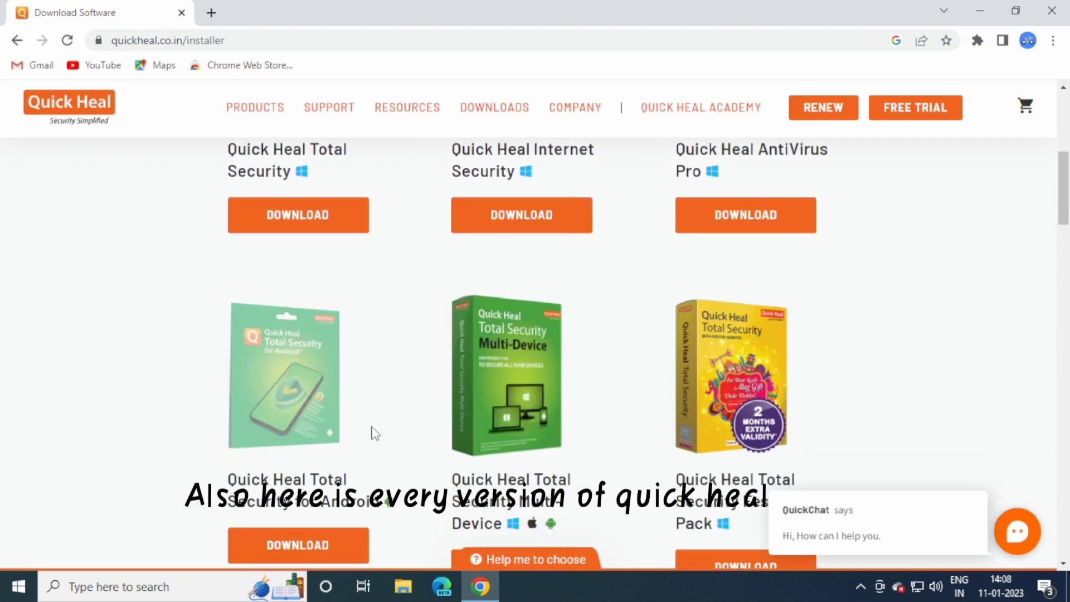
{"action": "scroll", "coordinate": [762, 444], "scroll_direction": "down", "scroll_amount": 1}
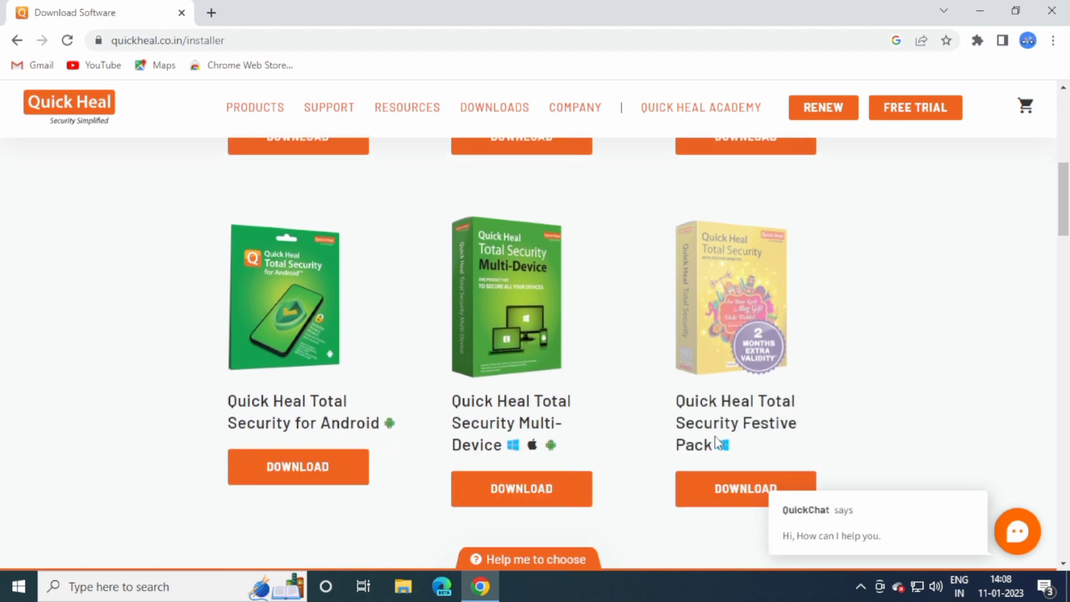
{"action": "scroll", "coordinate": [657, 390], "scroll_direction": "down", "scroll_amount": 2}
{"action": "scroll", "coordinate": [657, 389], "scroll_direction": "down", "scroll_amount": 1}
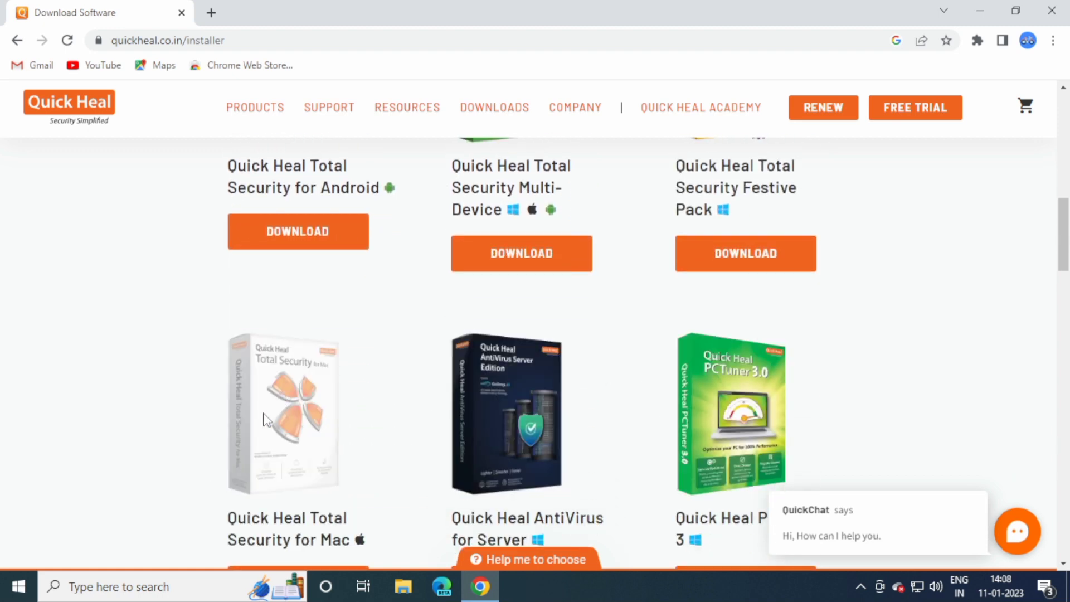
{"action": "scroll", "coordinate": [679, 419], "scroll_direction": "down", "scroll_amount": 1}
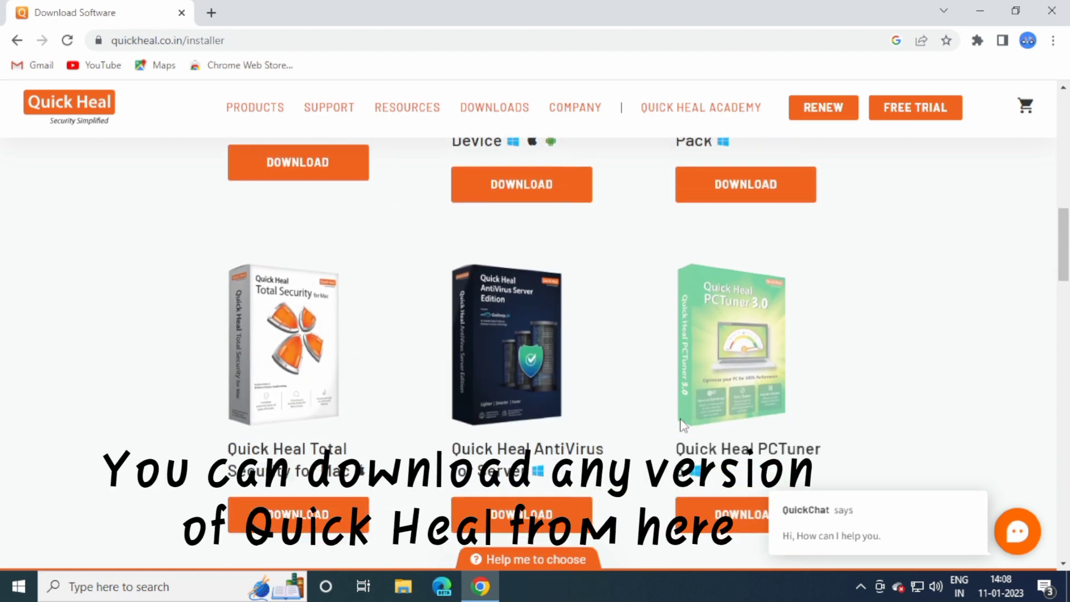
{"action": "scroll", "coordinate": [680, 425], "scroll_direction": "down", "scroll_amount": 1}
{"action": "scroll", "coordinate": [680, 423], "scroll_direction": "down", "scroll_amount": 1}
{"action": "scroll", "coordinate": [679, 419], "scroll_direction": "down", "scroll_amount": 2}
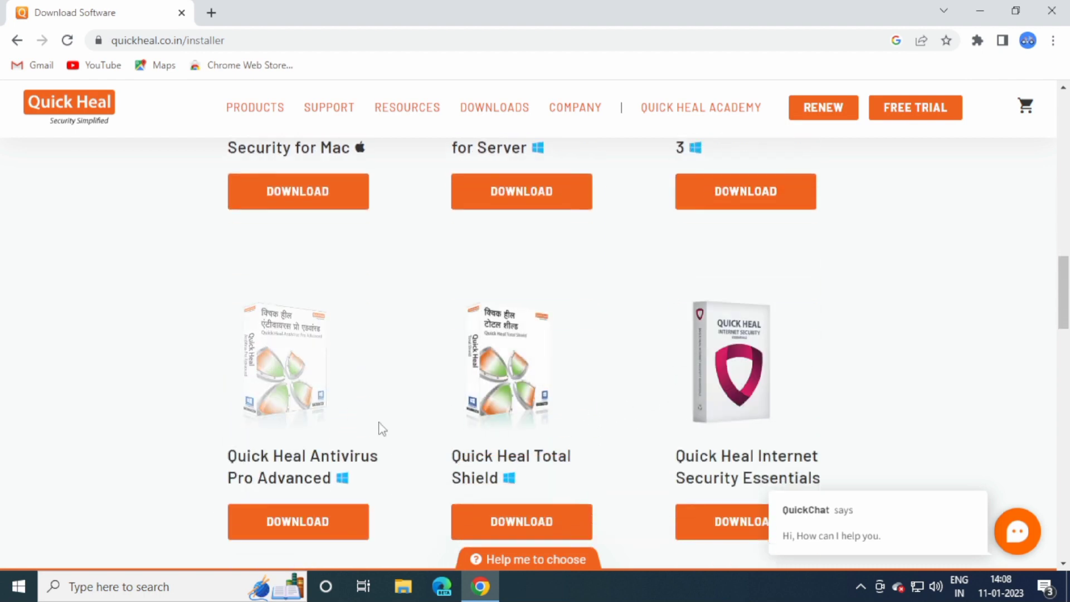
{"action": "scroll", "coordinate": [544, 435], "scroll_direction": "up", "scroll_amount": 1}
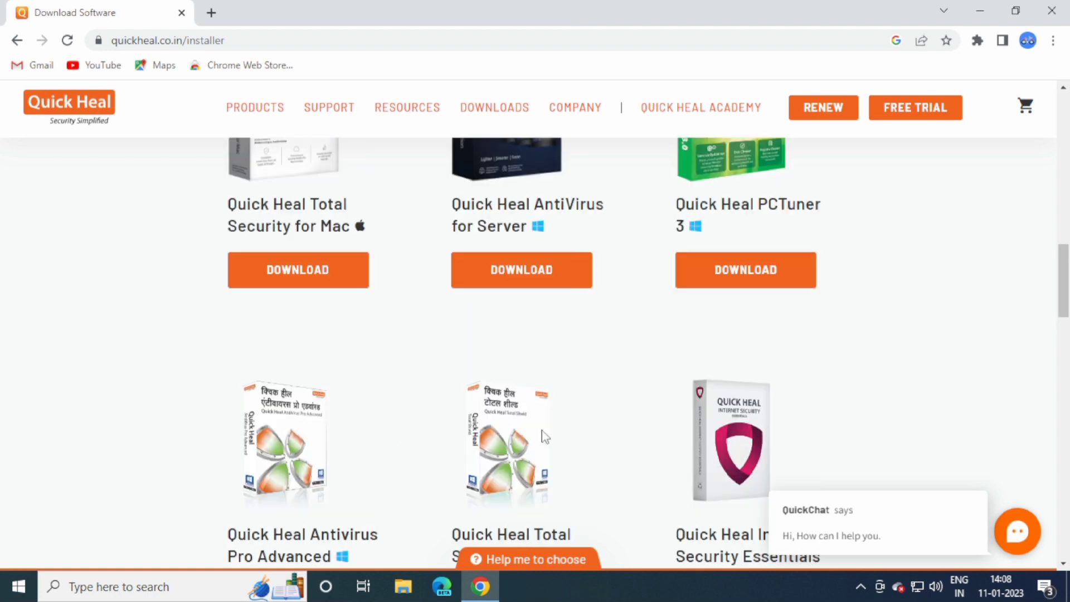
{"action": "scroll", "coordinate": [541, 430], "scroll_direction": "up", "scroll_amount": 2}
{"action": "scroll", "coordinate": [541, 412], "scroll_direction": "up", "scroll_amount": 1}
{"action": "scroll", "coordinate": [540, 410], "scroll_direction": "up", "scroll_amount": 2}
{"action": "scroll", "coordinate": [540, 409], "scroll_direction": "up", "scroll_amount": 2}
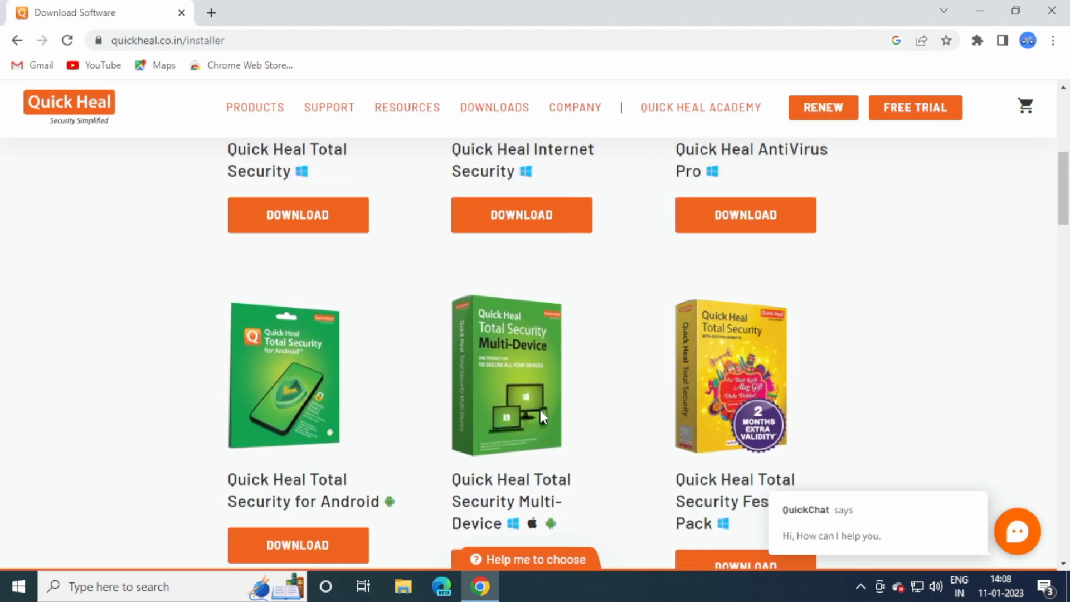
{"action": "scroll", "coordinate": [540, 410], "scroll_direction": "up", "scroll_amount": 3}
{"action": "scroll", "coordinate": [540, 414], "scroll_direction": "up", "scroll_amount": 2}
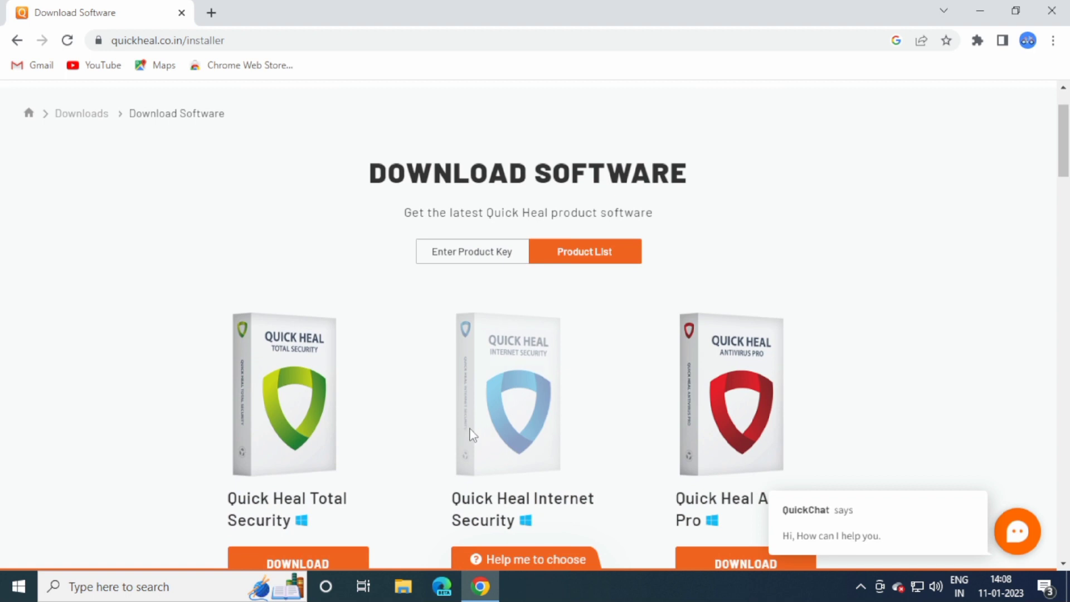
{"action": "scroll", "coordinate": [471, 435], "scroll_direction": "down", "scroll_amount": 1}
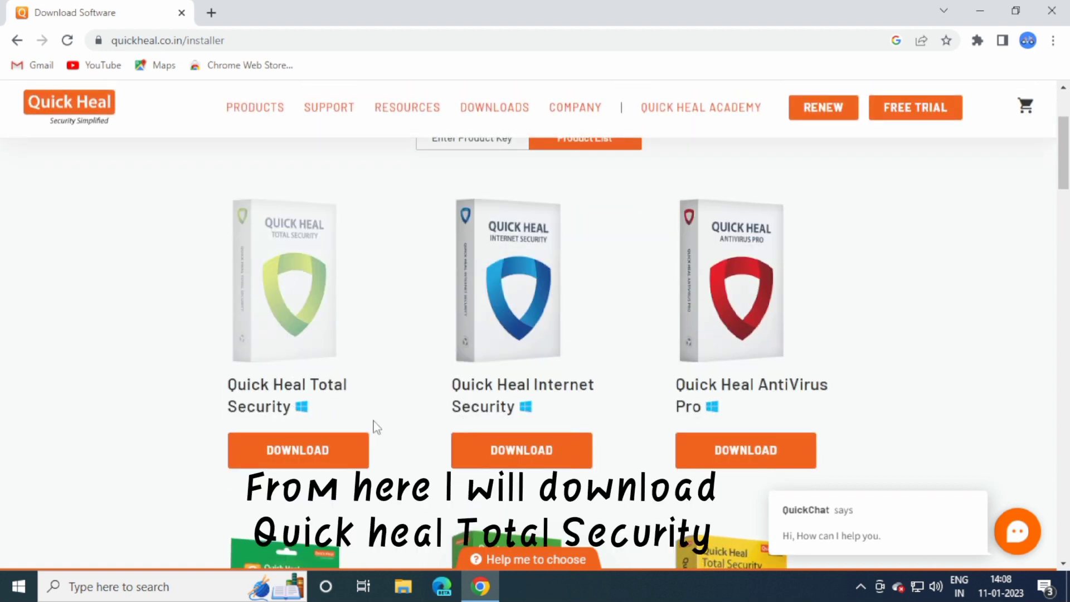
- Download the Total Security installer QHTS.EXE and launch it from Chrome's download bar
{"action": "left_click", "coordinate": [331, 464]}
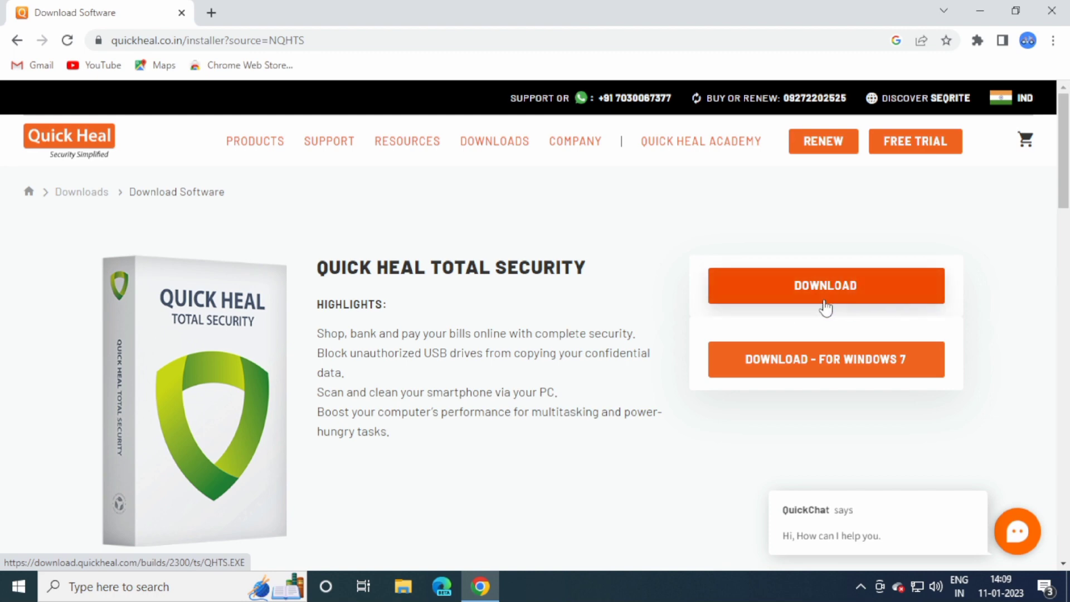
{"action": "left_click", "coordinate": [855, 296]}
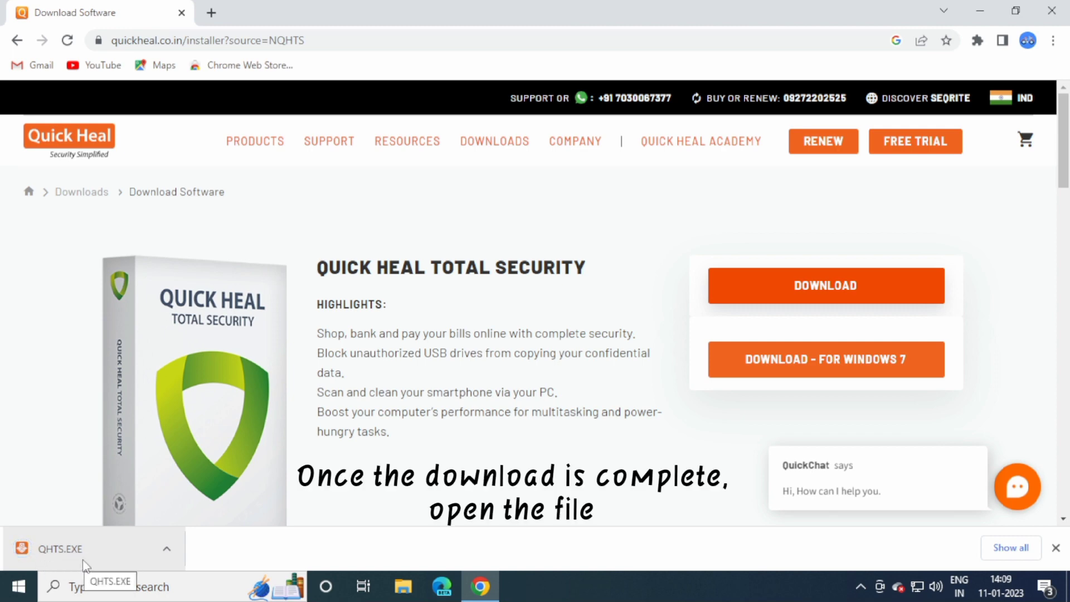
{"action": "left_click", "coordinate": [168, 551]}
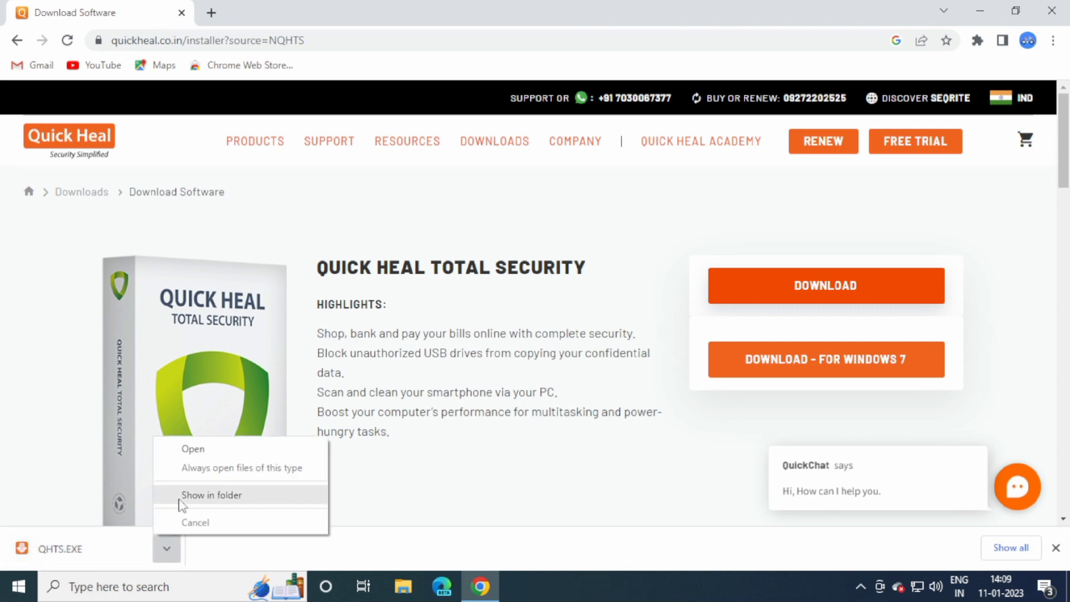
{"action": "left_click", "coordinate": [207, 456]}
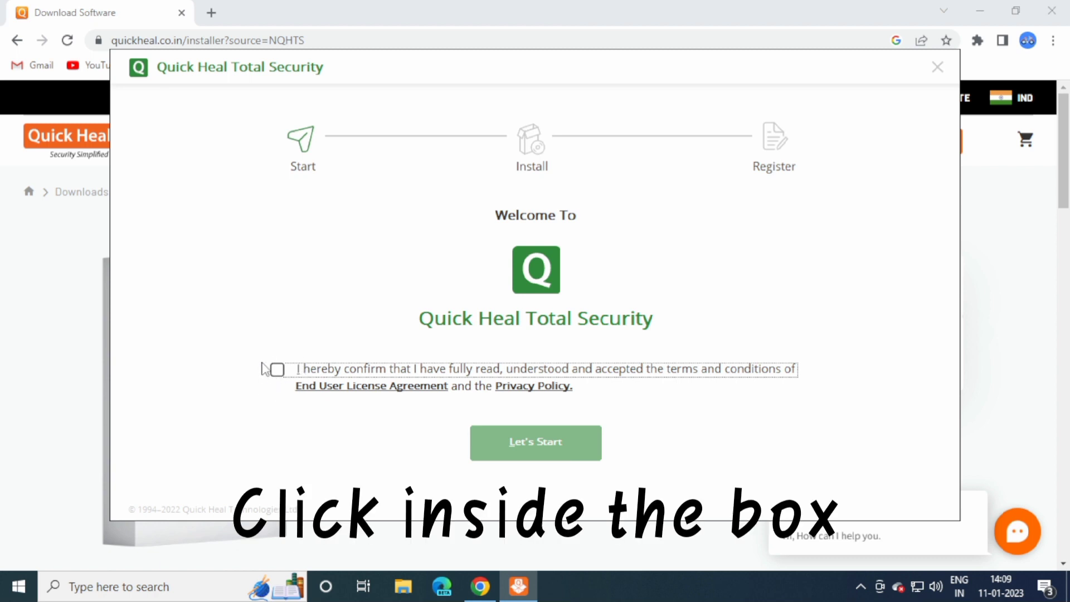
- Accept the license terms and privacy policy, then begin setup with Let's Start
{"action": "left_click", "coordinate": [277, 371]}
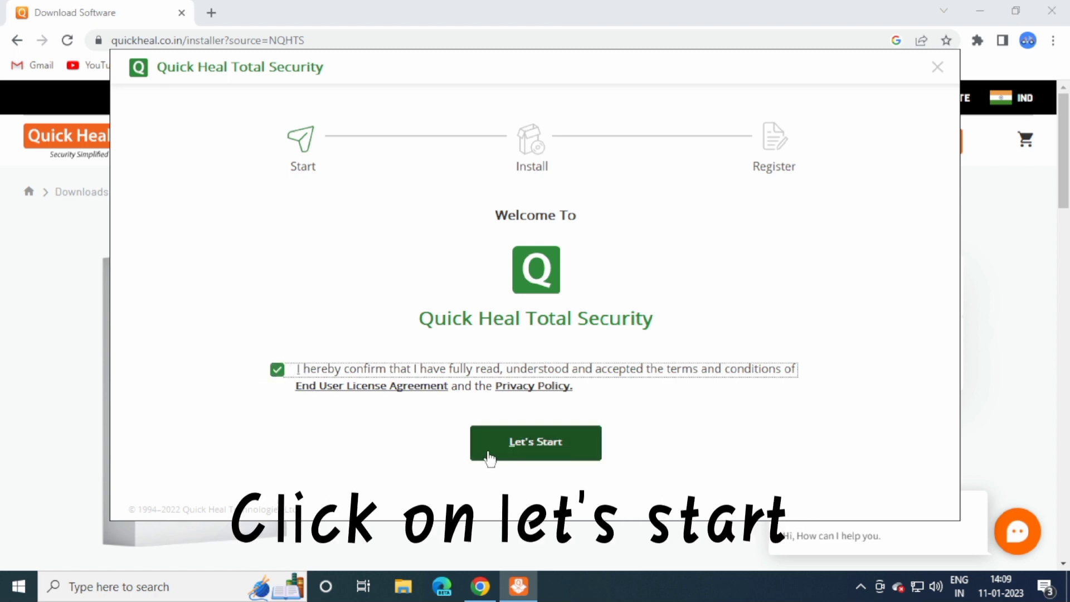
{"action": "left_click", "coordinate": [513, 447]}
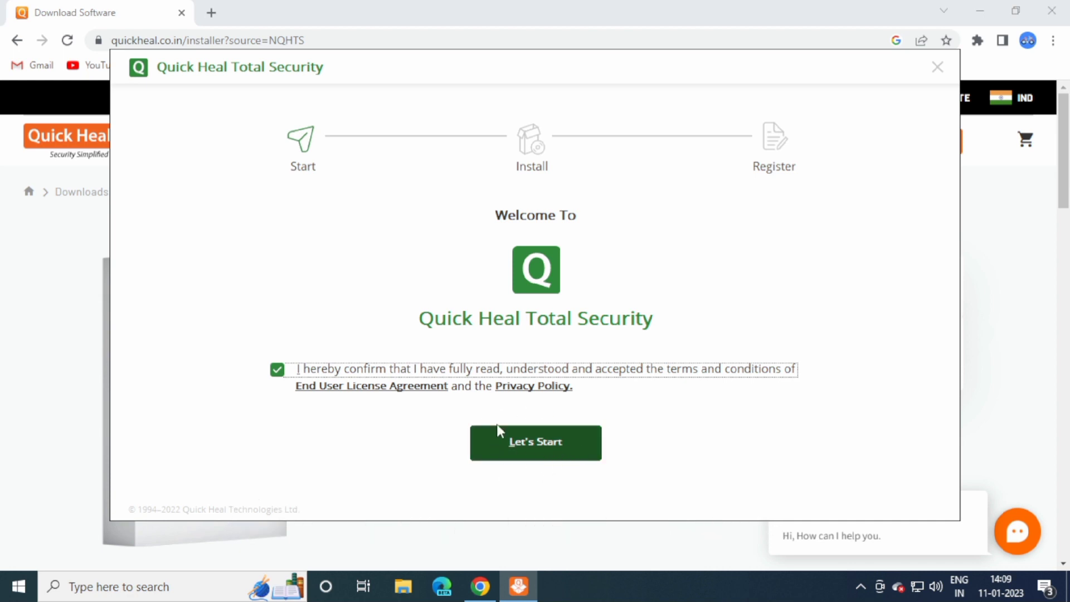
{"action": "left_click", "coordinate": [544, 447]}
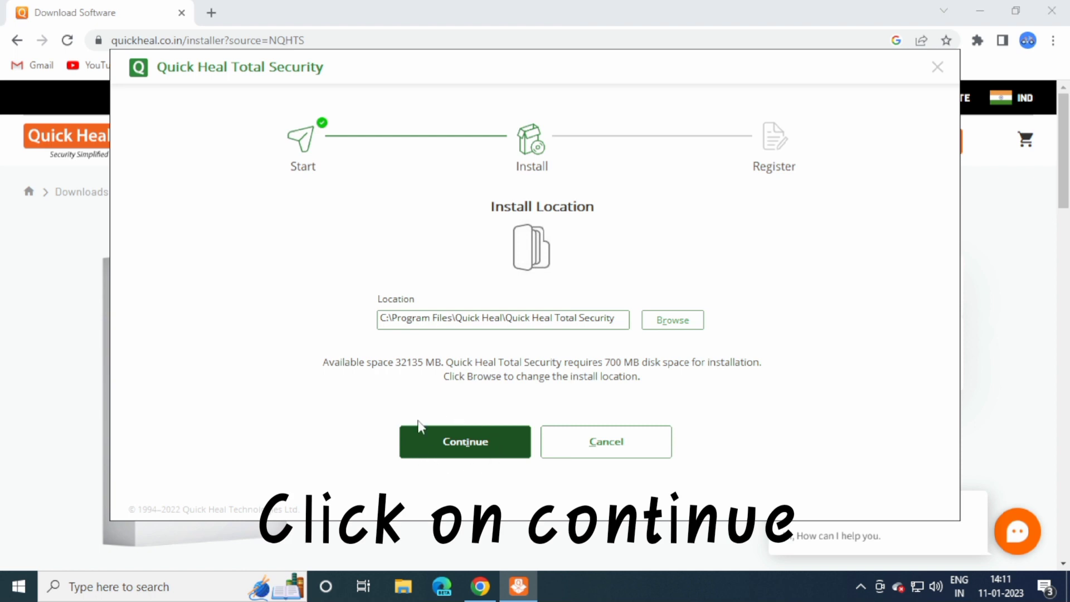
- Keep the default Program Files install location and let installation reach 100%
{"action": "left_click", "coordinate": [477, 443]}
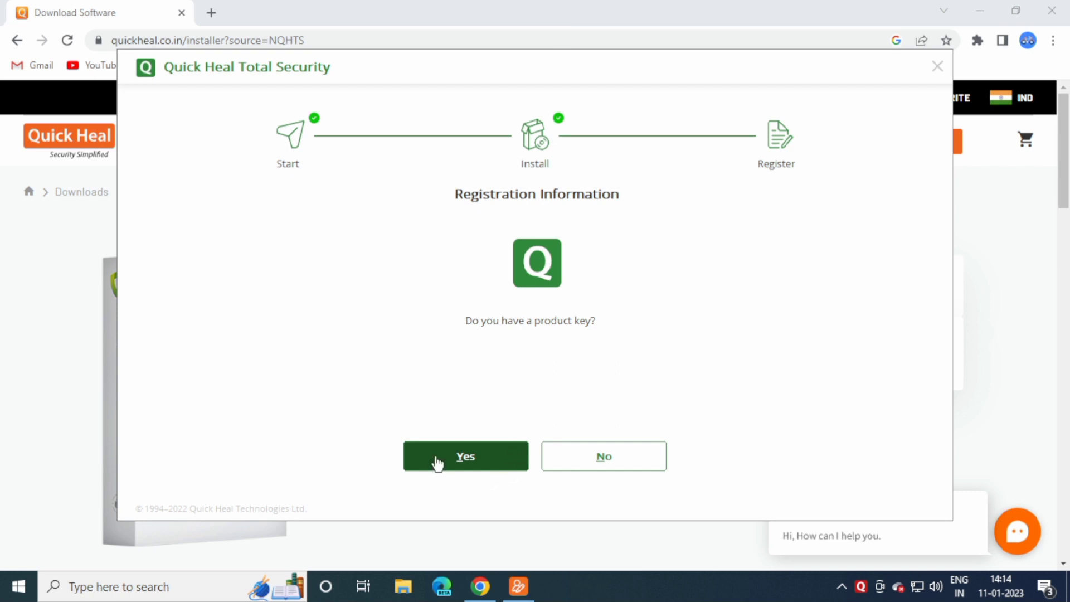
- Choose Register Later, confirm skipping registration, and finish the installer
{"action": "left_click", "coordinate": [479, 463]}
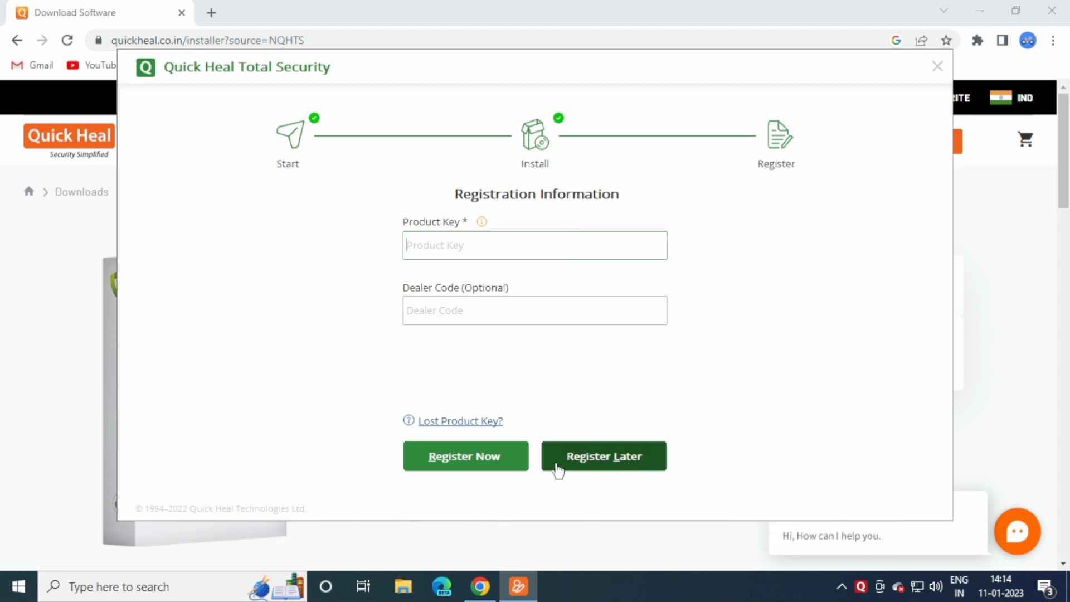
{"action": "left_click", "coordinate": [627, 468]}
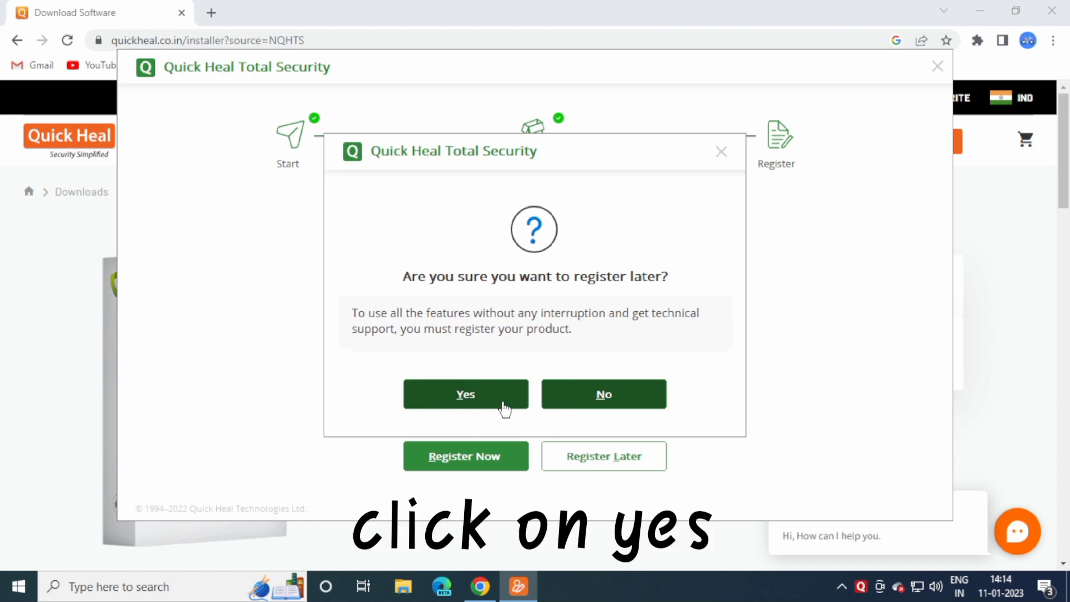
{"action": "left_click", "coordinate": [442, 408]}
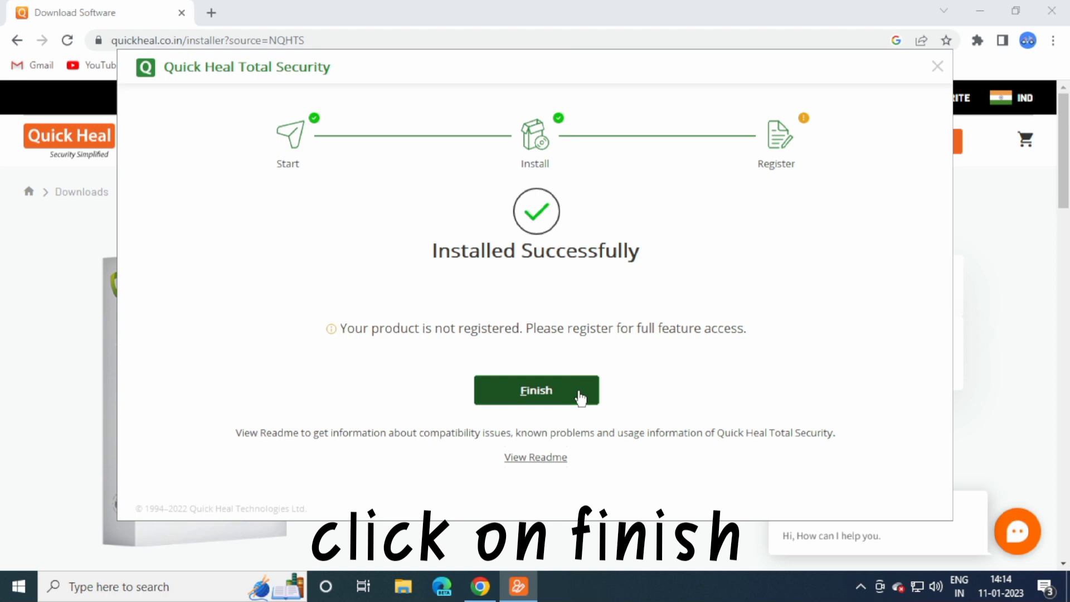
{"action": "left_click", "coordinate": [581, 397]}
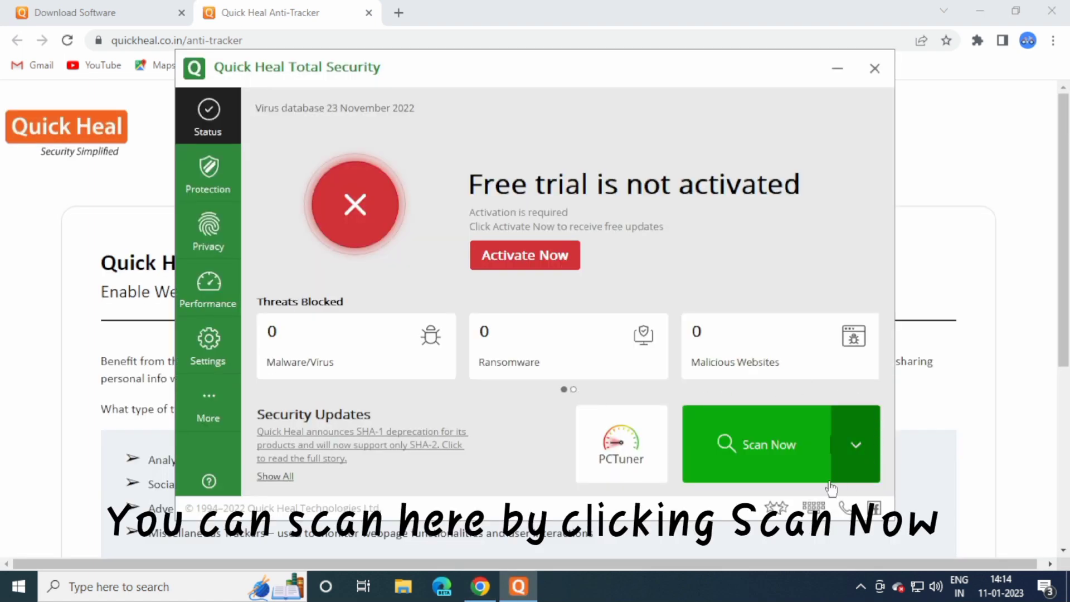
- Run a quick scan, then minimize Chrome and the scan window to reveal the desktop
{"action": "left_click", "coordinate": [790, 460]}
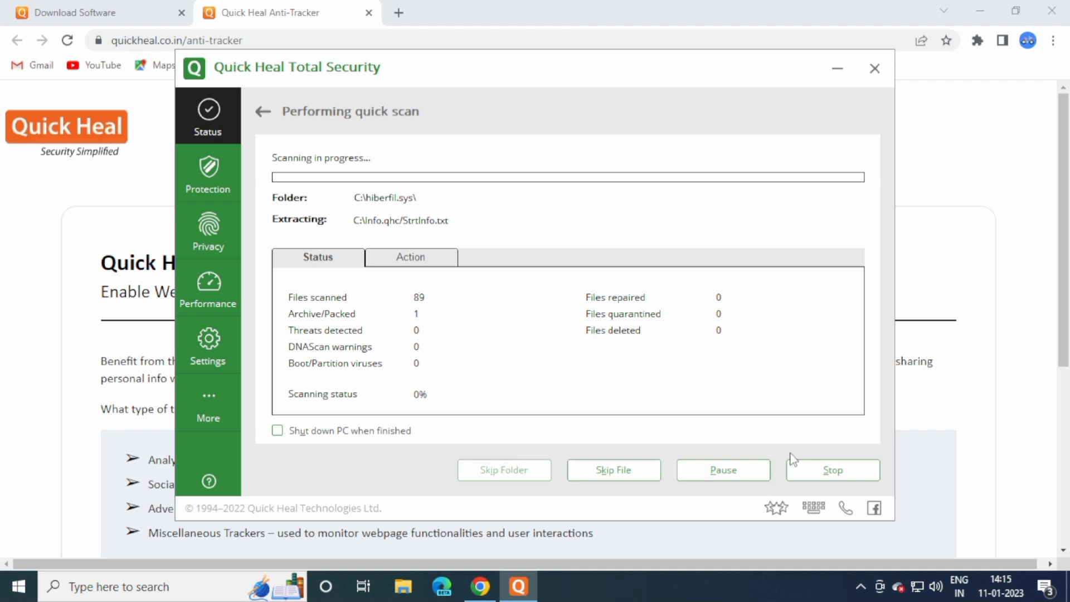
{"action": "left_click", "coordinate": [980, 11]}
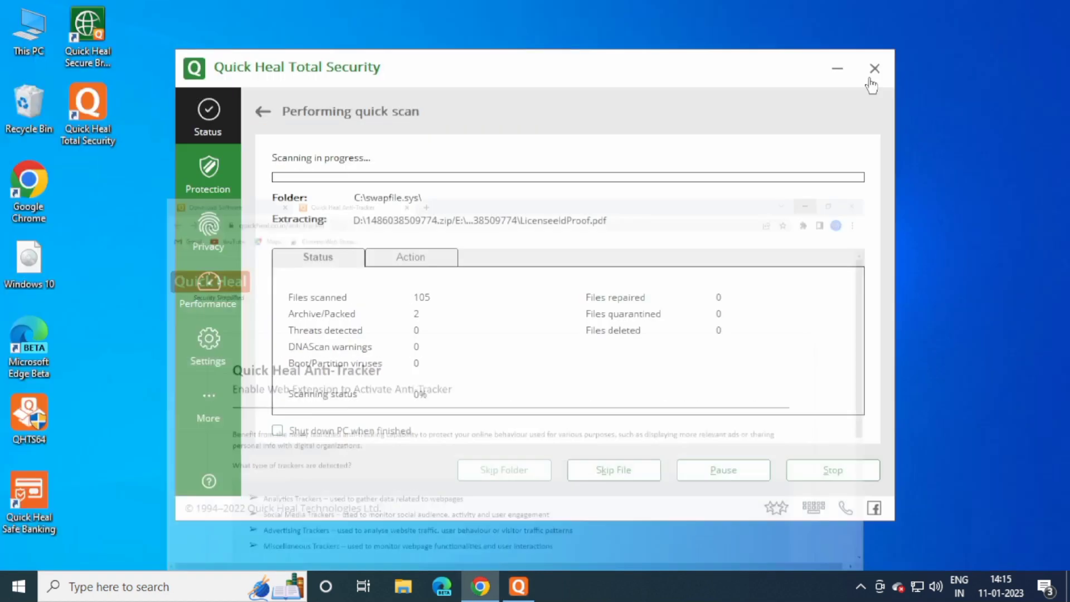
{"action": "left_click", "coordinate": [838, 73]}
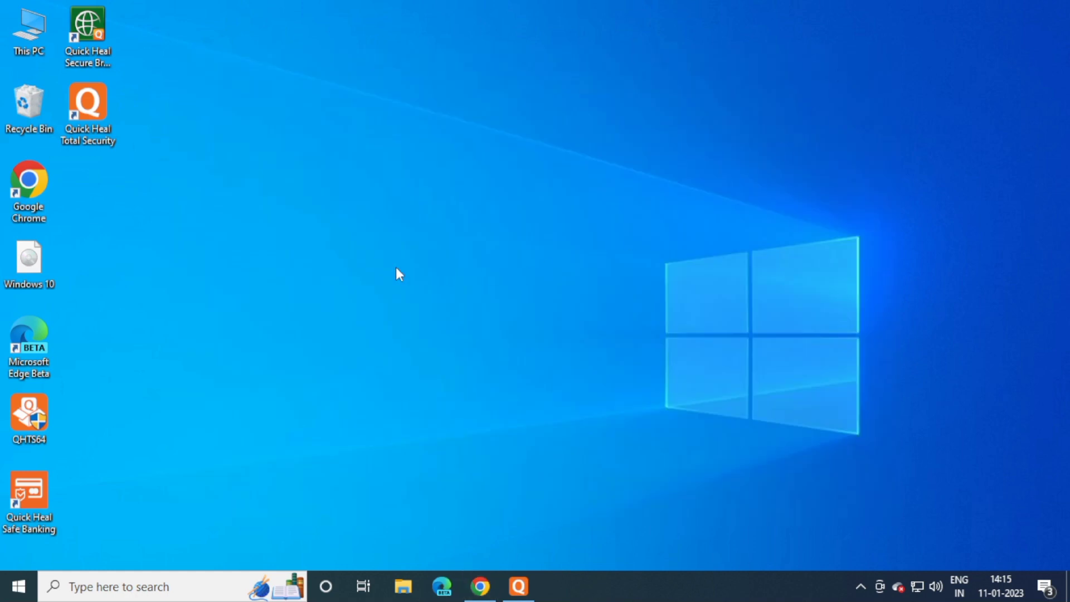
- Relaunch Quick Heal from its desktop shortcut, choose Activate Now, and answer Yes to having a product key
{"action": "double_click", "coordinate": [92, 126]}
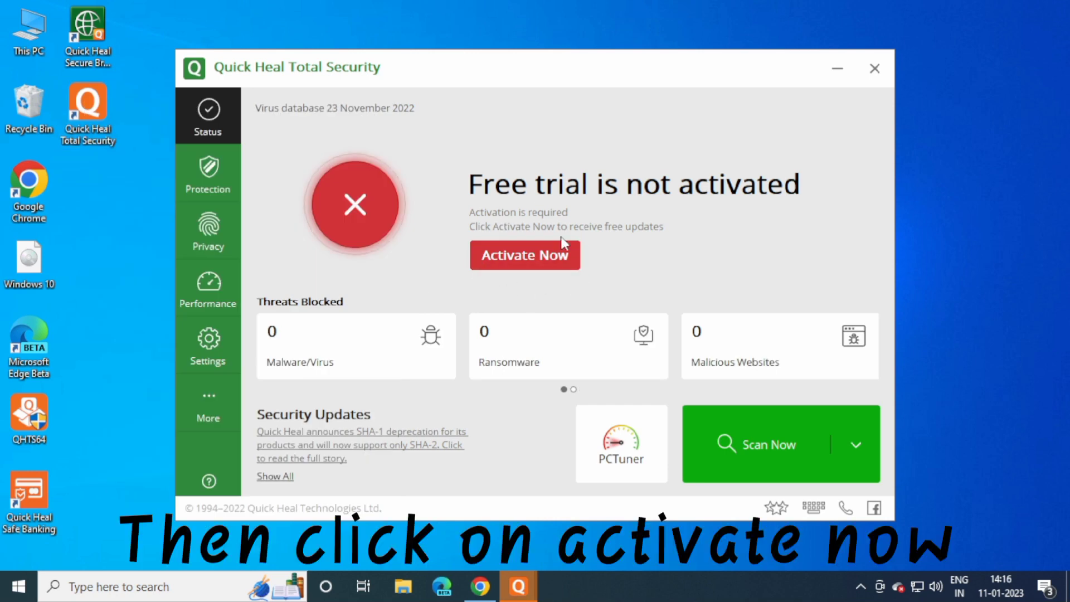
{"action": "left_click", "coordinate": [525, 257]}
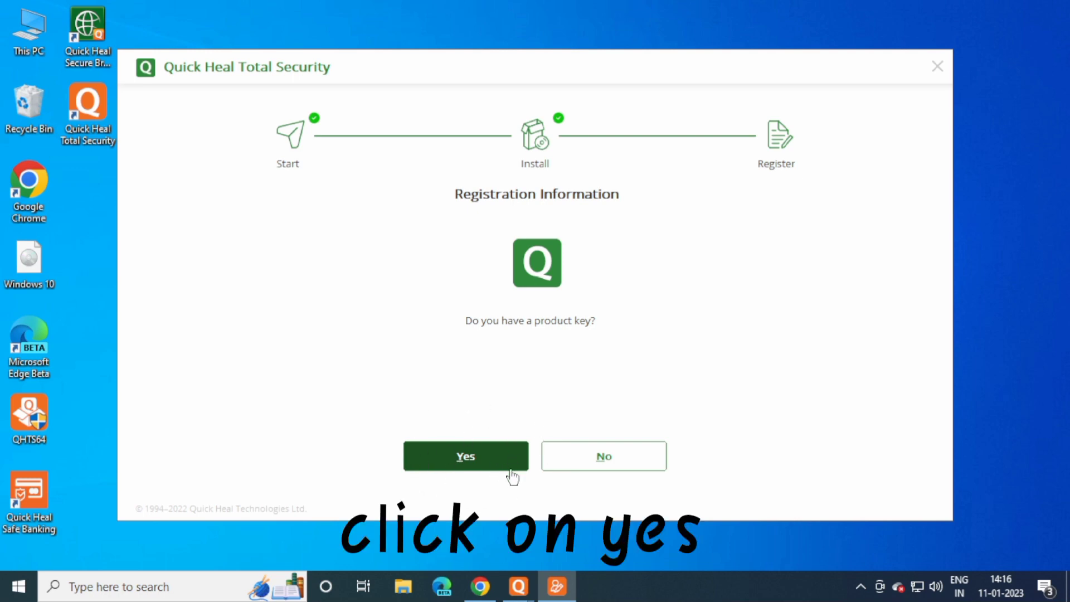
{"action": "left_click", "coordinate": [494, 464]}
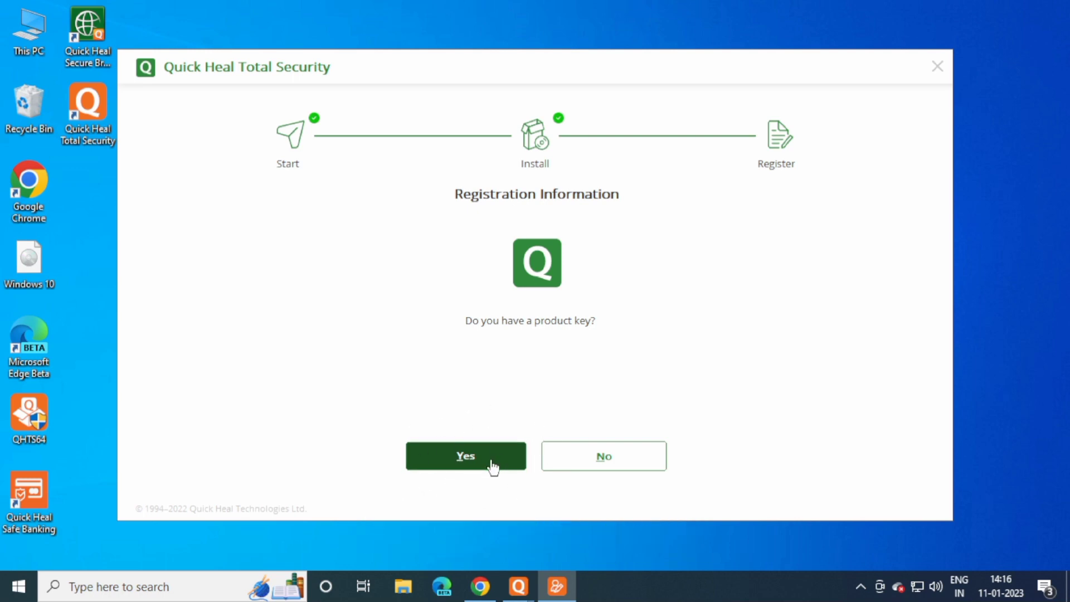